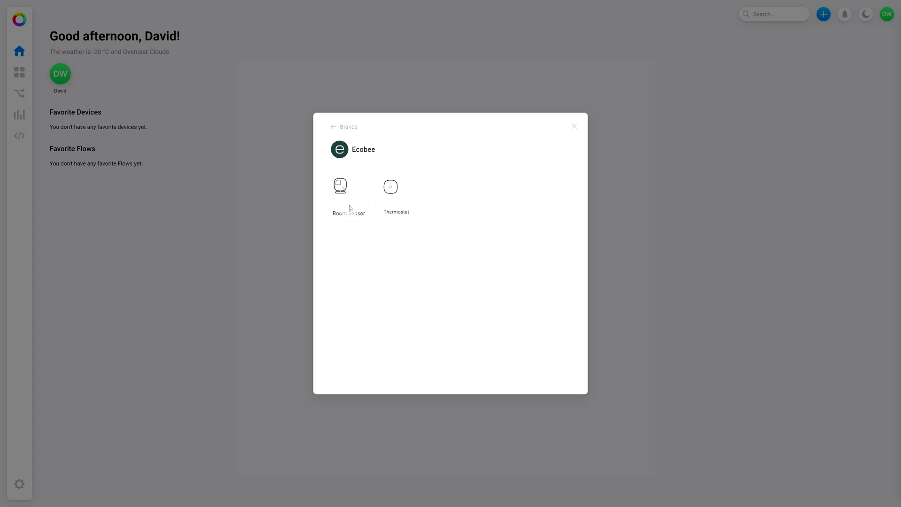
Choose the Ecobee Thermostat and start installing the Ecobee app to connect it
click(404, 188)
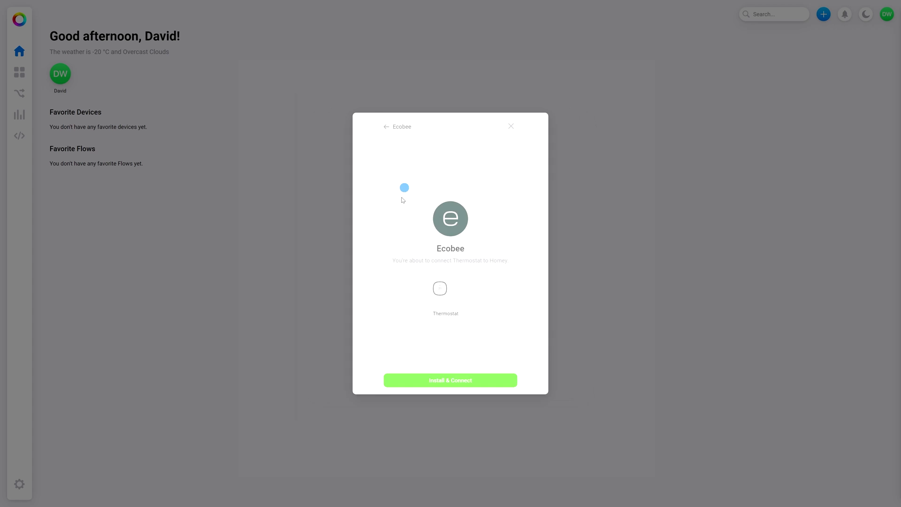
click(450, 381)
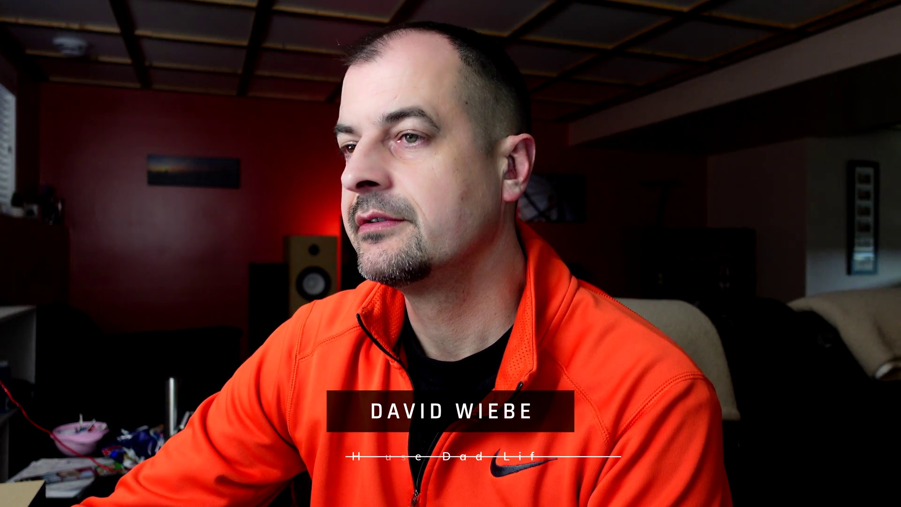
Allow the ecobee popup and sign in with the account e-mail and password
click(464, 275)
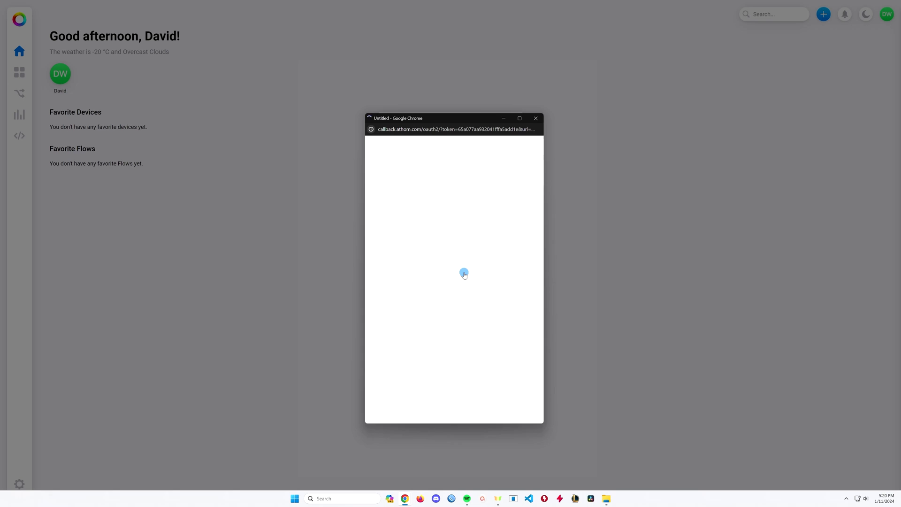
click(464, 275)
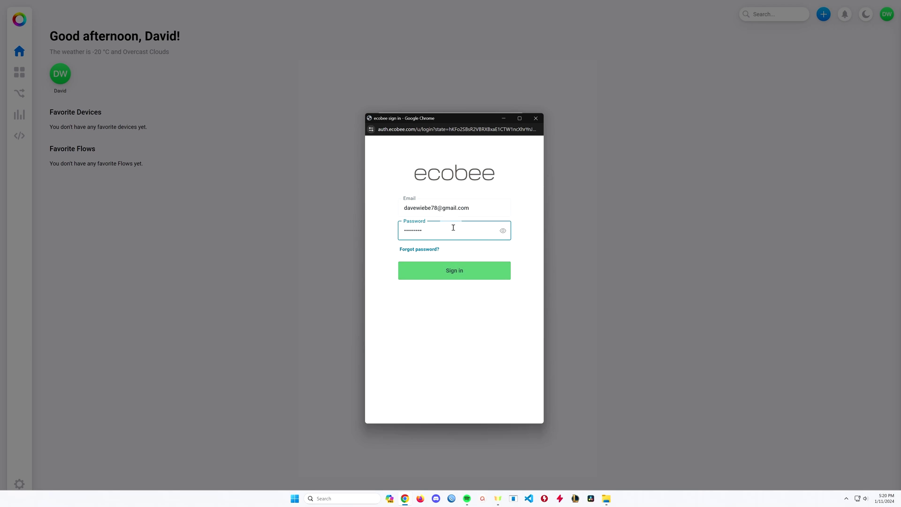
click(449, 270)
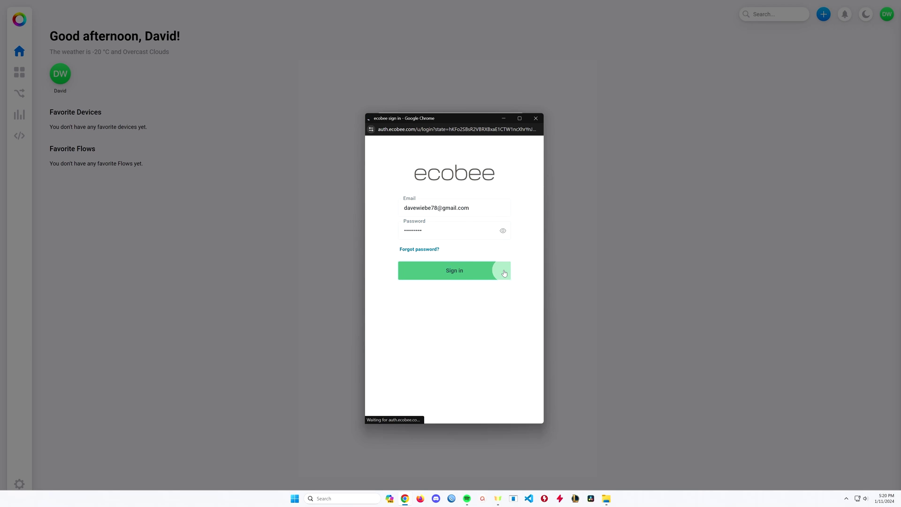
Enter the one-time verification code and authorize Homey to access the ecobee account
click(443, 233)
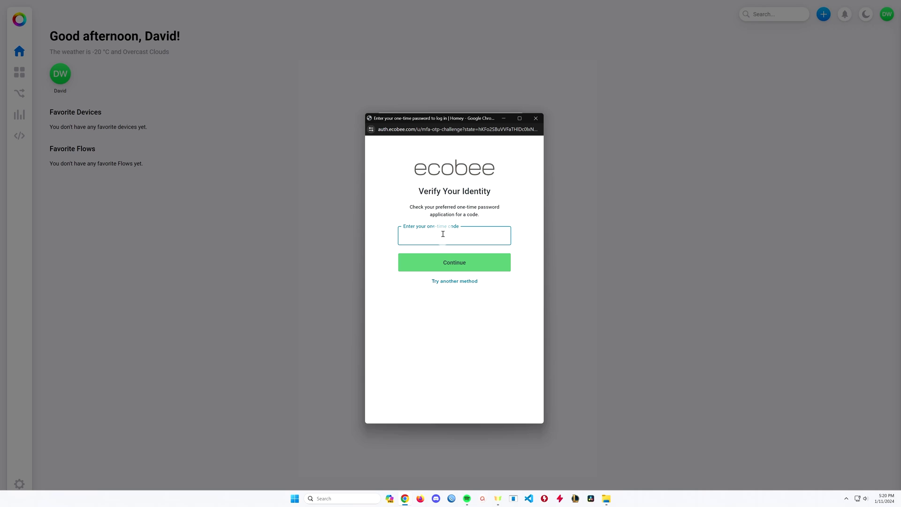
key(Return)
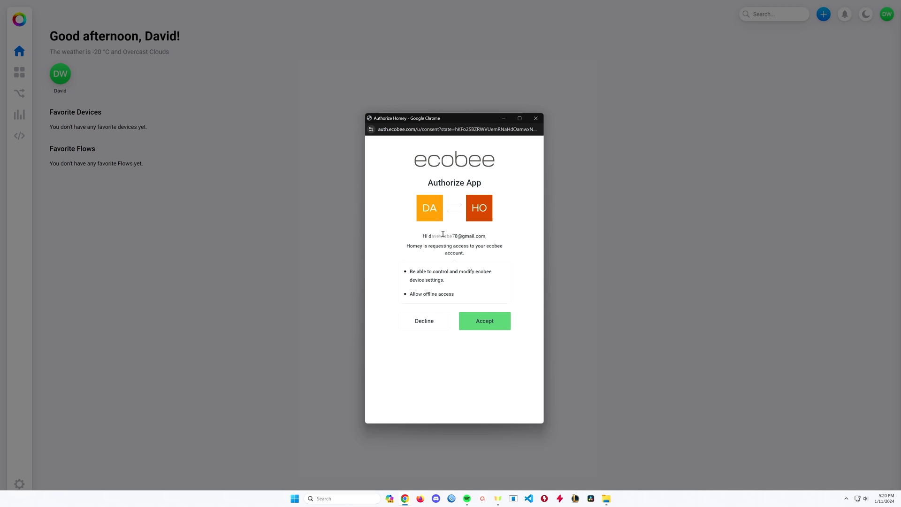
click(479, 317)
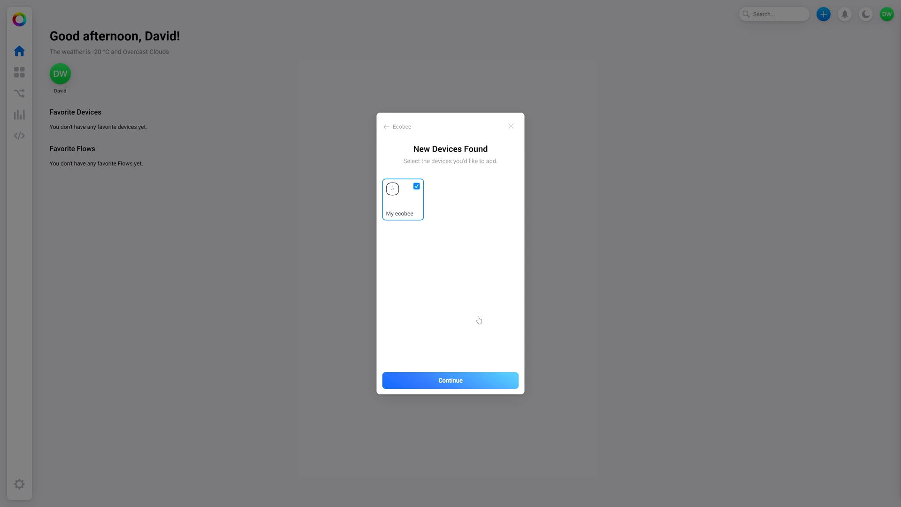
Add My ecobee and view its Devices panel: 23.0° target, 22.50° current
click(451, 378)
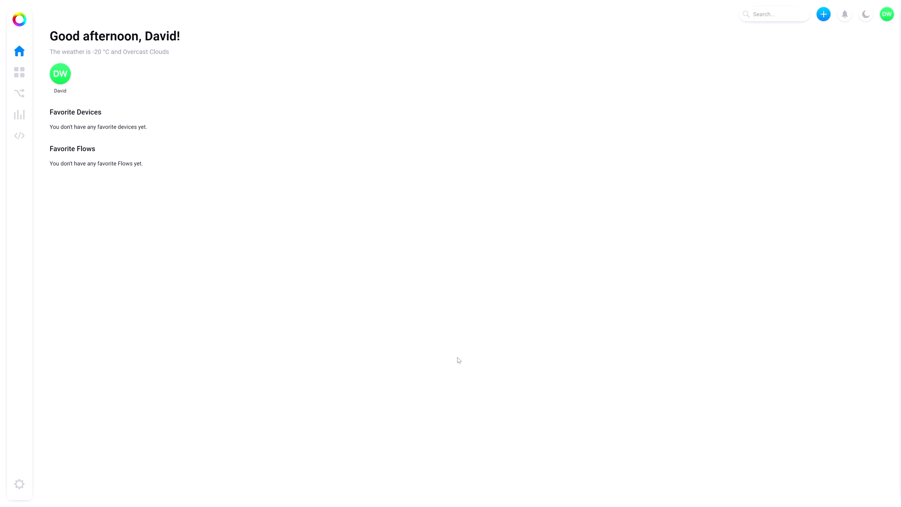
click(23, 74)
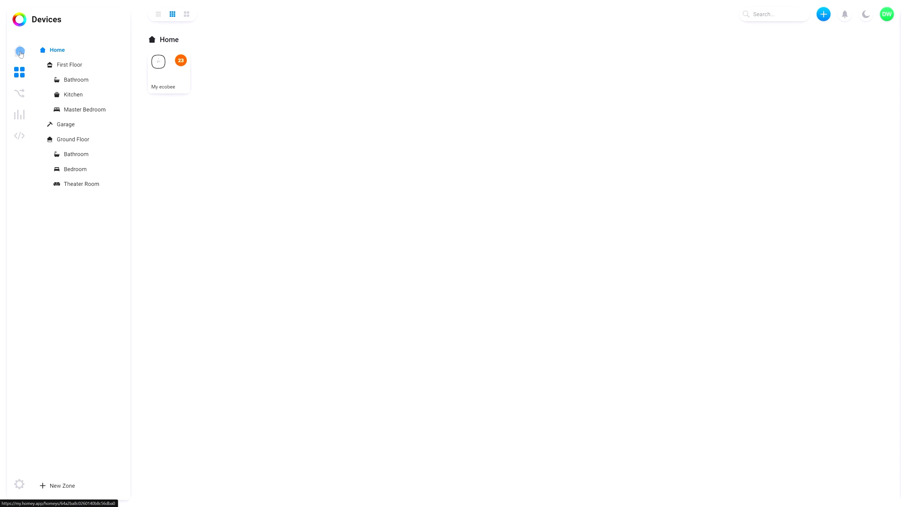
click(19, 52)
click(20, 72)
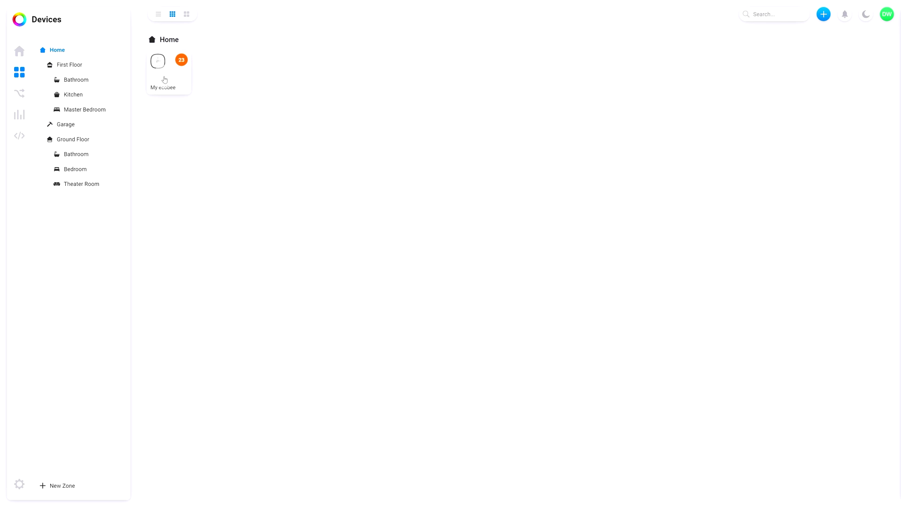
click(165, 80)
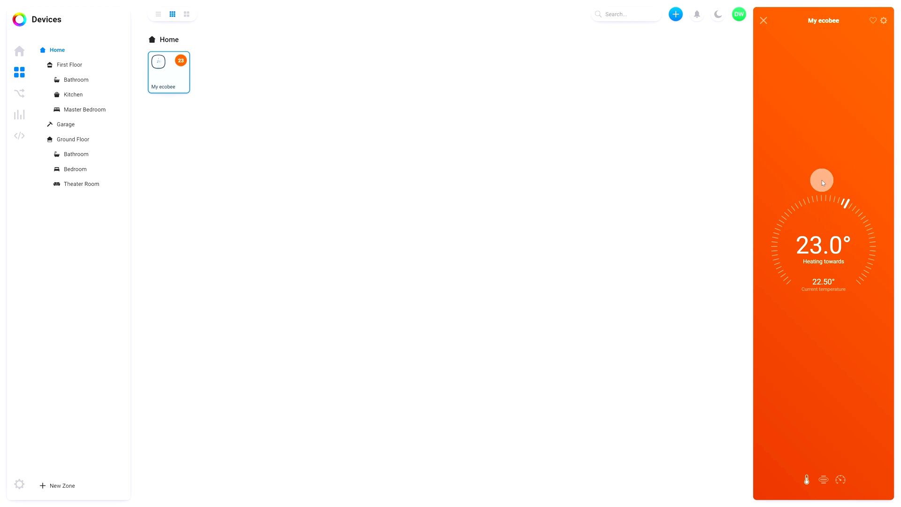
Connect ecobee Room Sensors and add Main Floor, Bedroom, Plant Room and Theatre Room
click(678, 19)
click(666, 40)
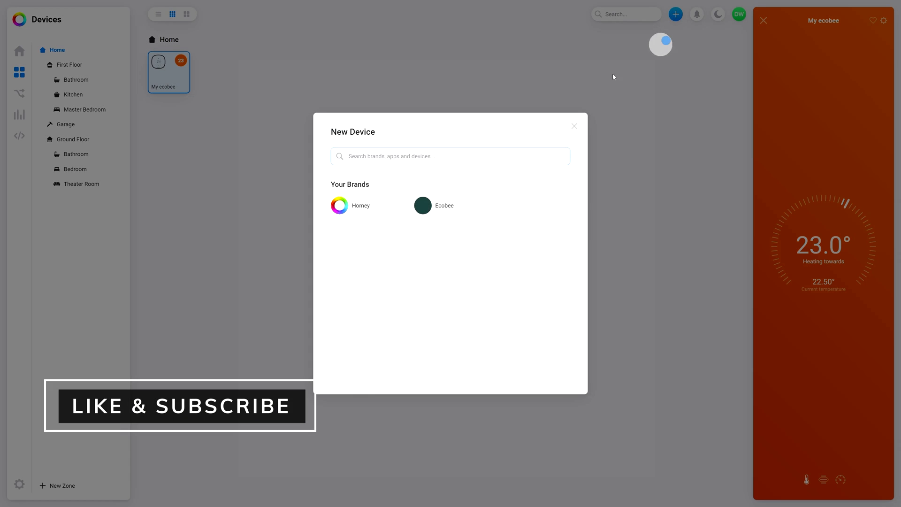
click(442, 205)
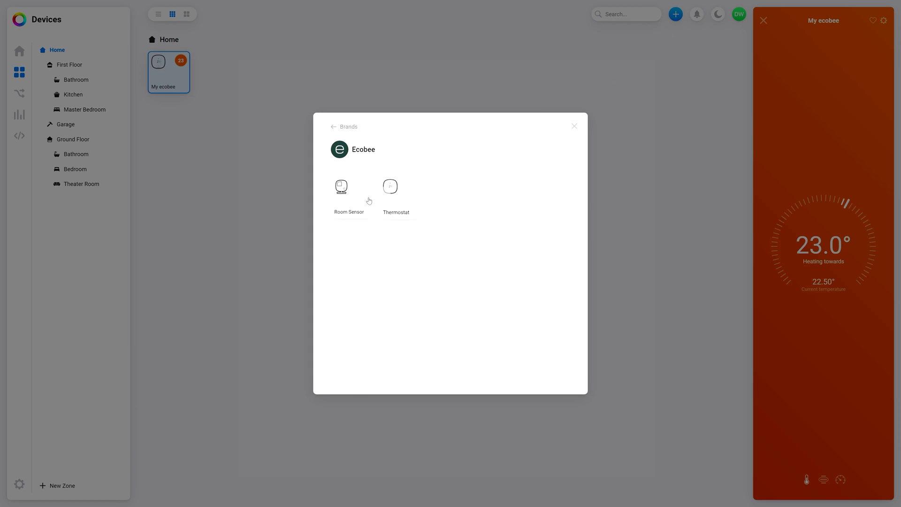
click(369, 201)
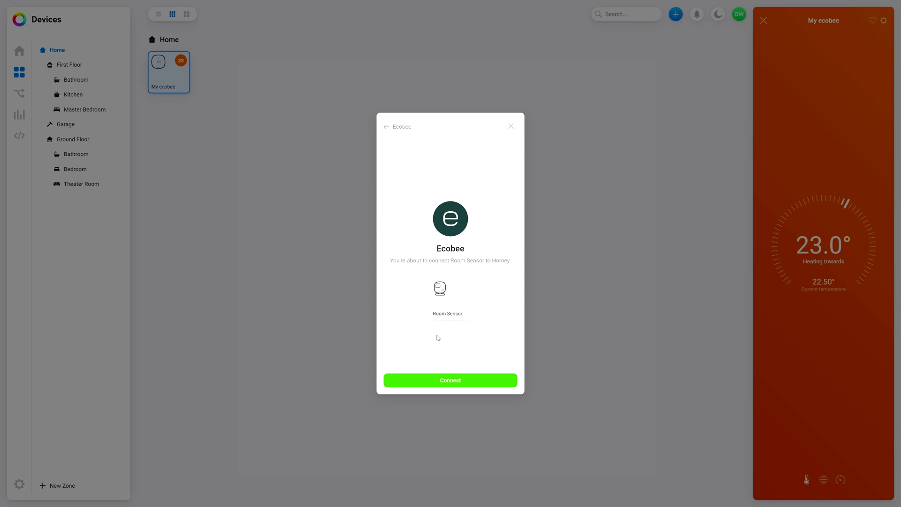
click(455, 375)
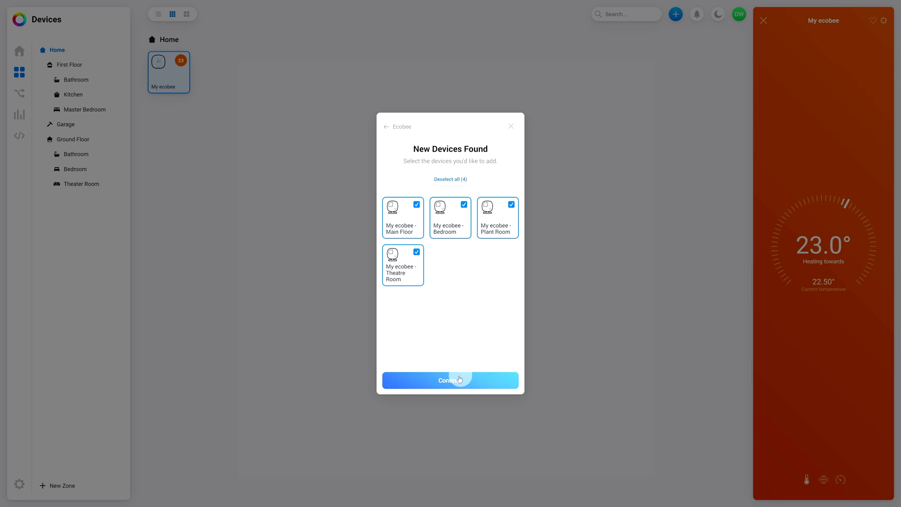
click(459, 380)
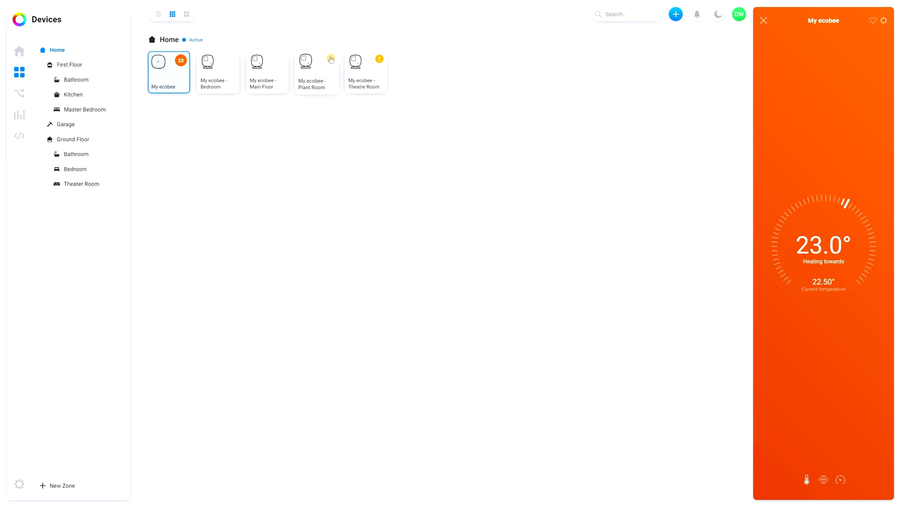
View the Plant Room (23 °C), Theatre Room (24 °C) and Main Floor sensor readings
click(332, 71)
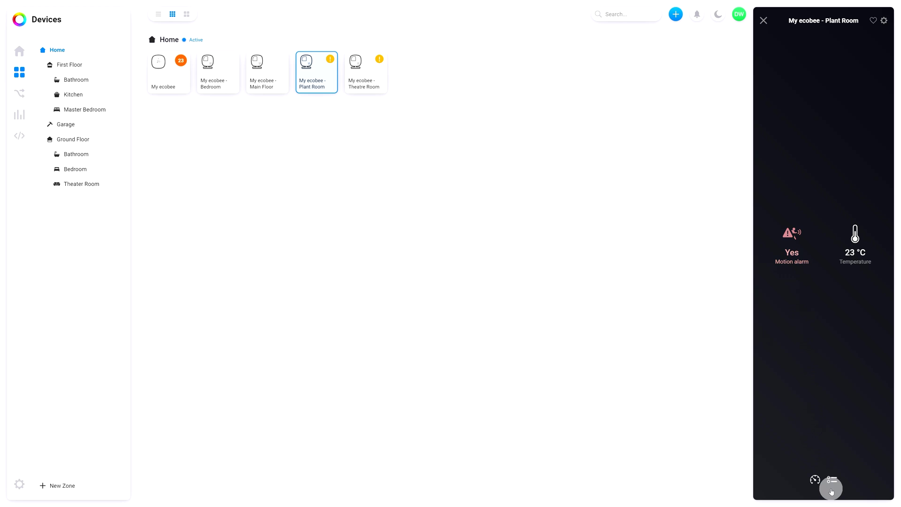
click(363, 74)
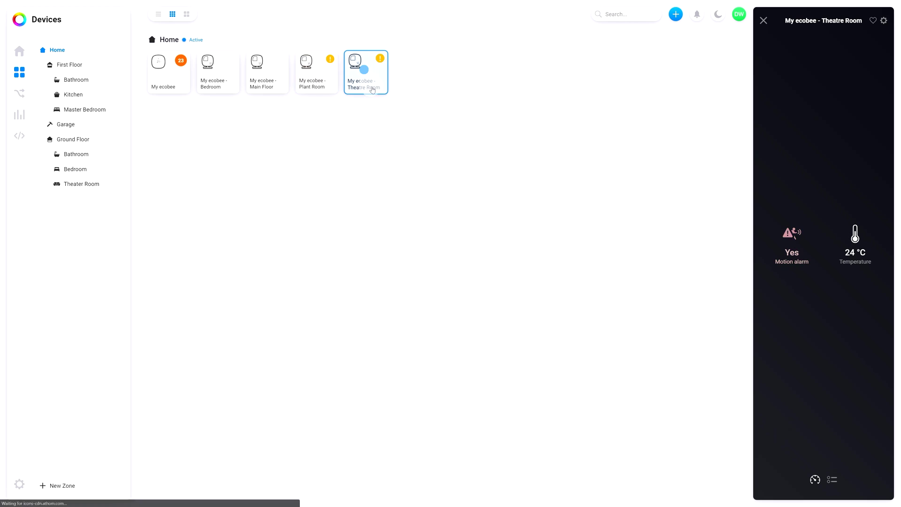
click(275, 79)
click(316, 76)
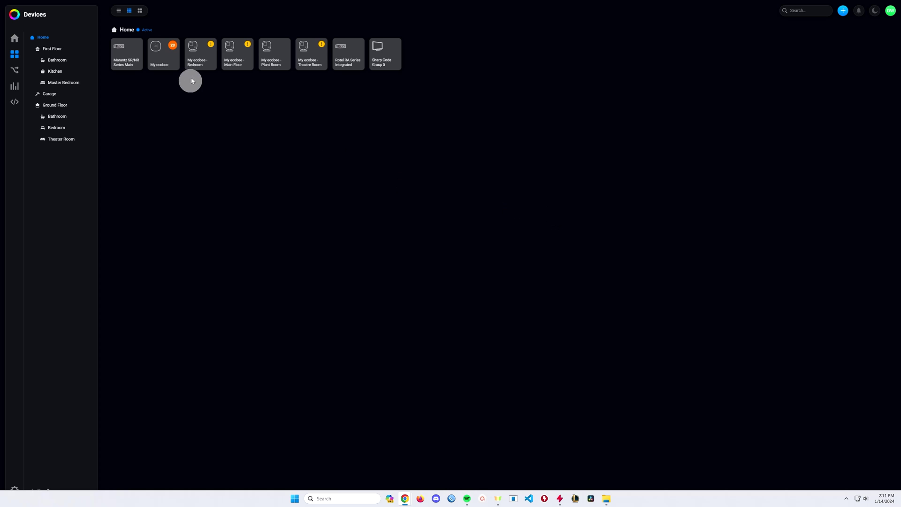
Open the Thermostat Control flow from the Flows list
click(14, 70)
click(54, 74)
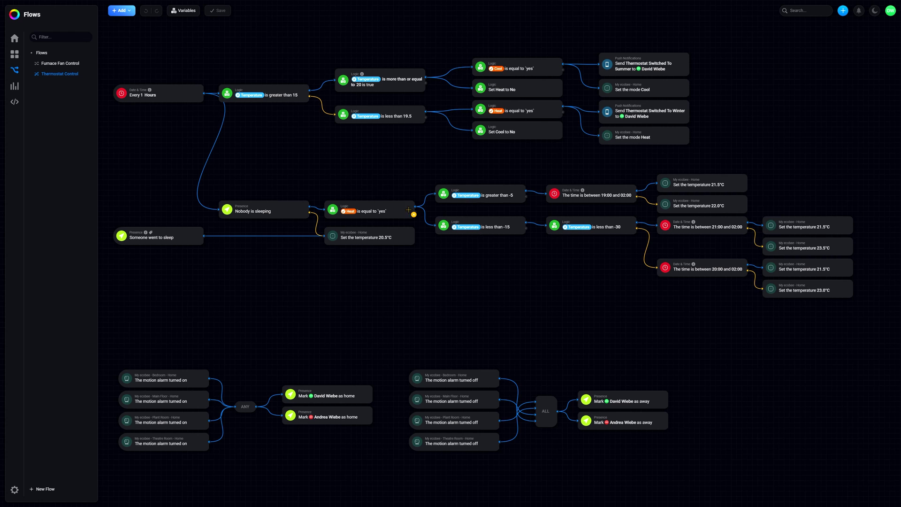
Test the flow from the Every 1 Hours card, ending at setting 23.0°C
right_click(275, 211)
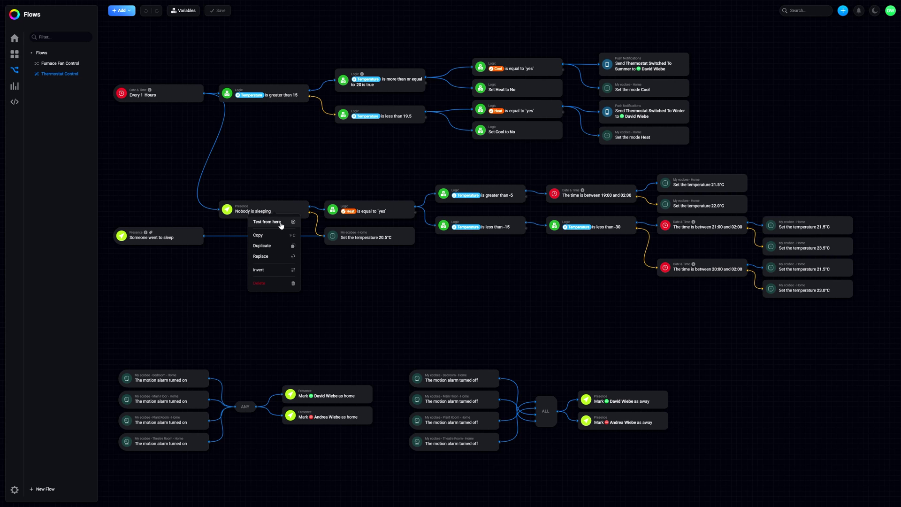
right_click(169, 93)
click(171, 105)
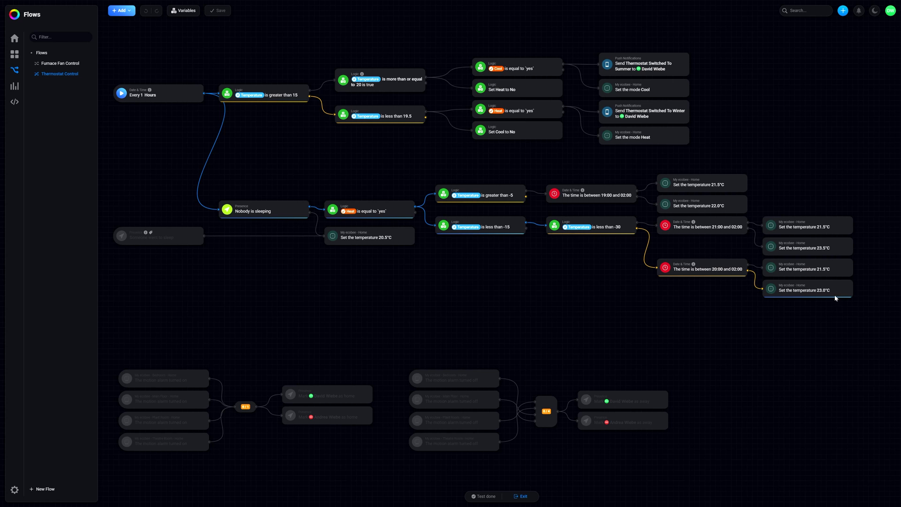
mouse_move(826, 305)
Leave test mode and browse the Logic and Date & Time trigger cards without adding one
key(Escape)
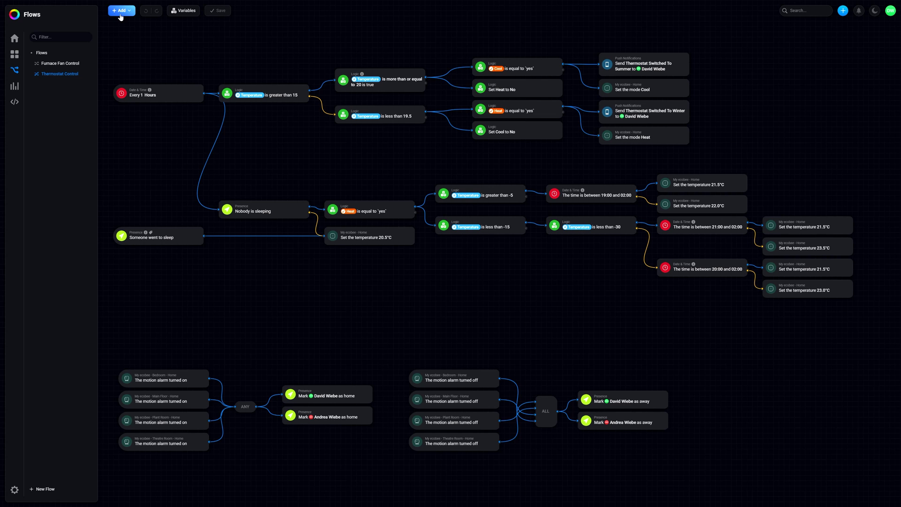
click(119, 15)
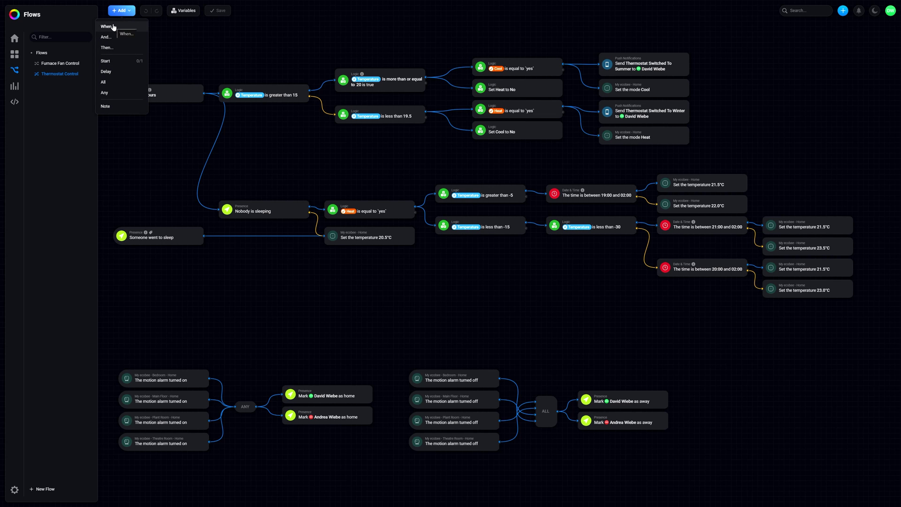
click(113, 27)
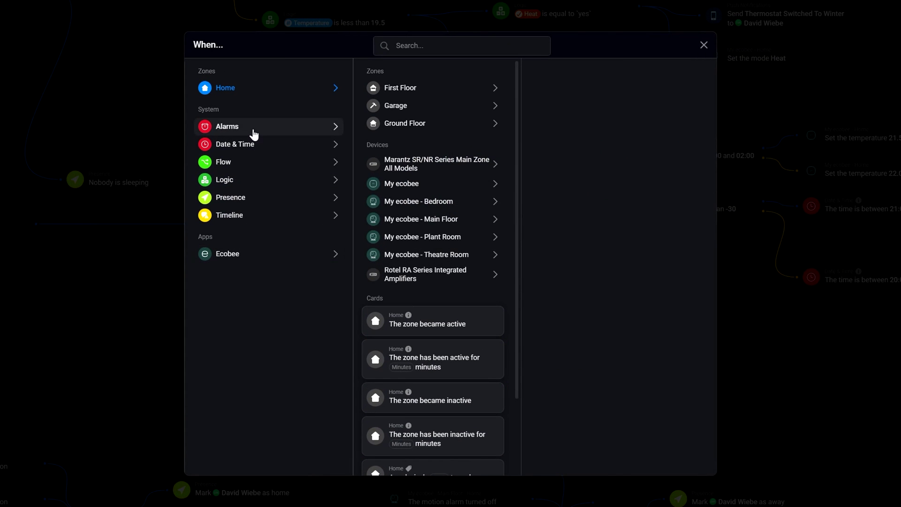
click(249, 183)
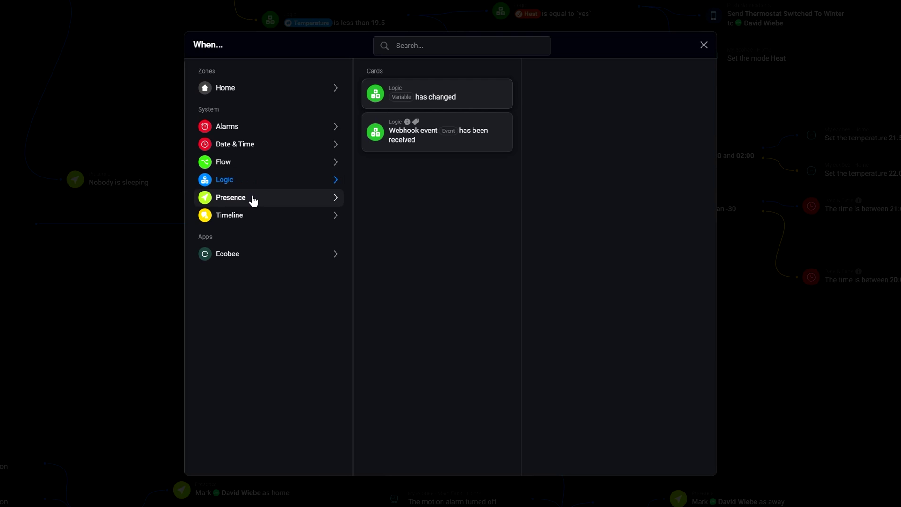
click(251, 150)
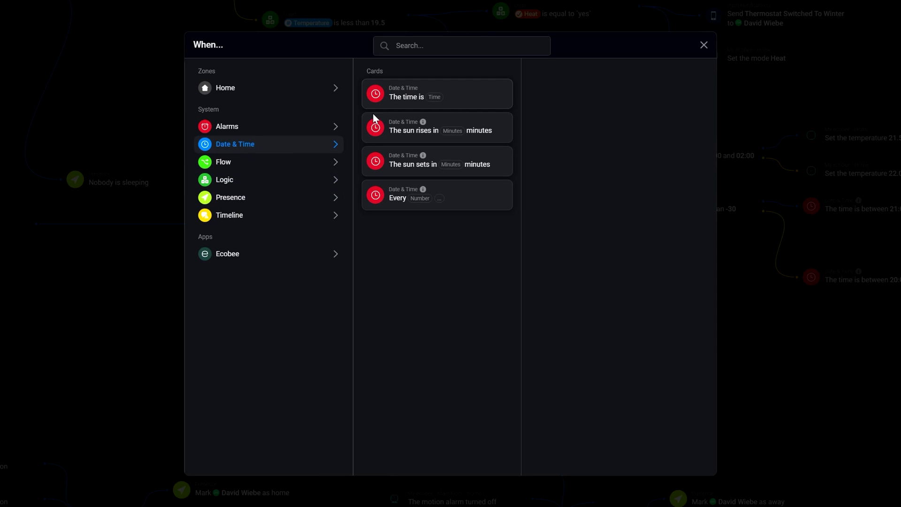
mouse_move(408, 151)
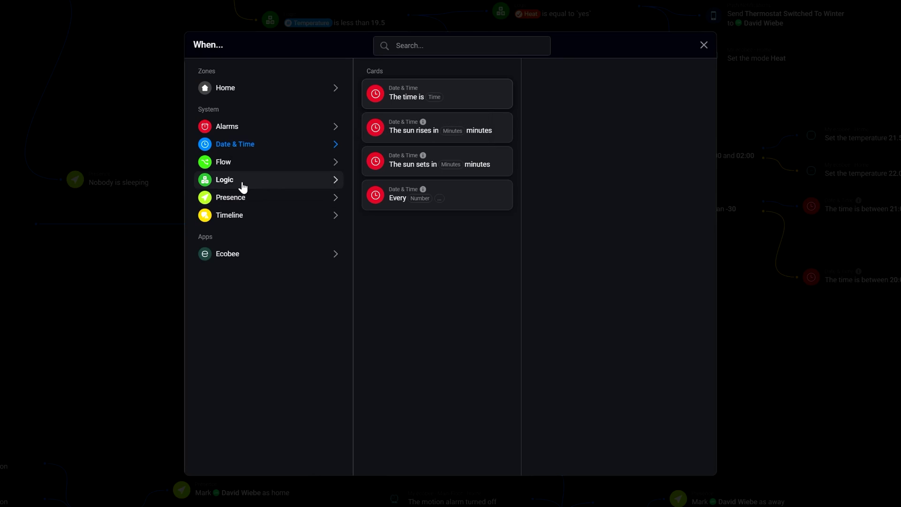
click(12, 71)
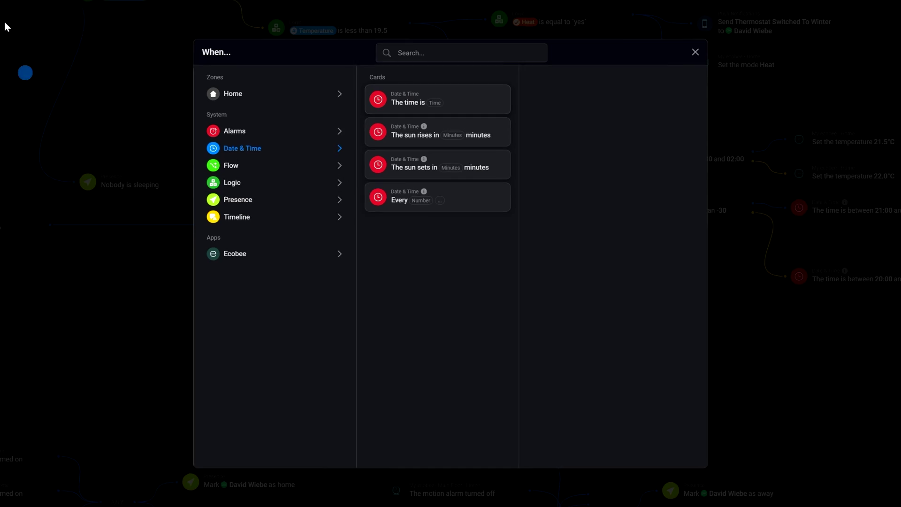
Browse the Logic condition cards in the And... picker, then close it
click(117, 10)
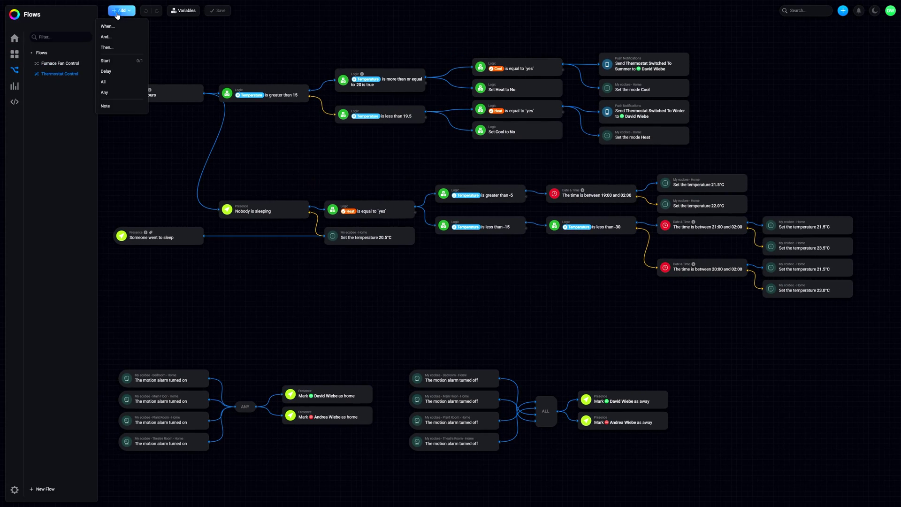
click(106, 37)
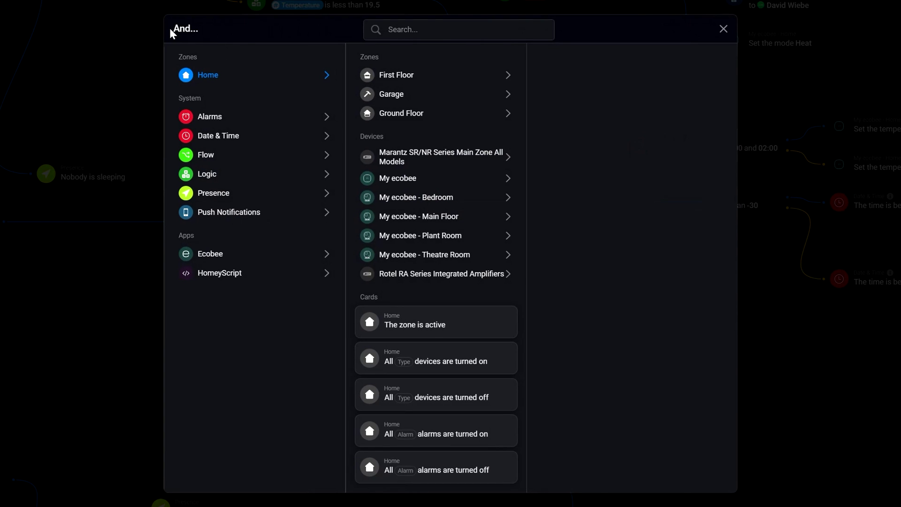
click(214, 184)
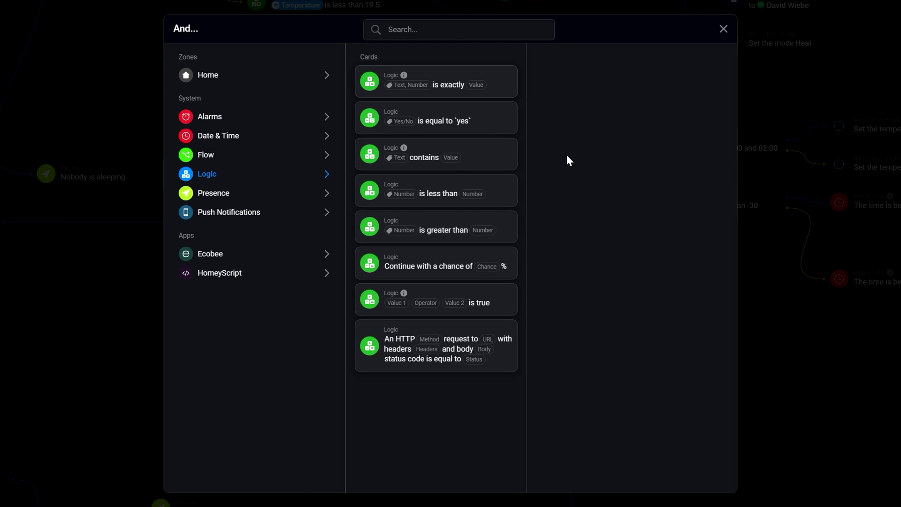
click(723, 28)
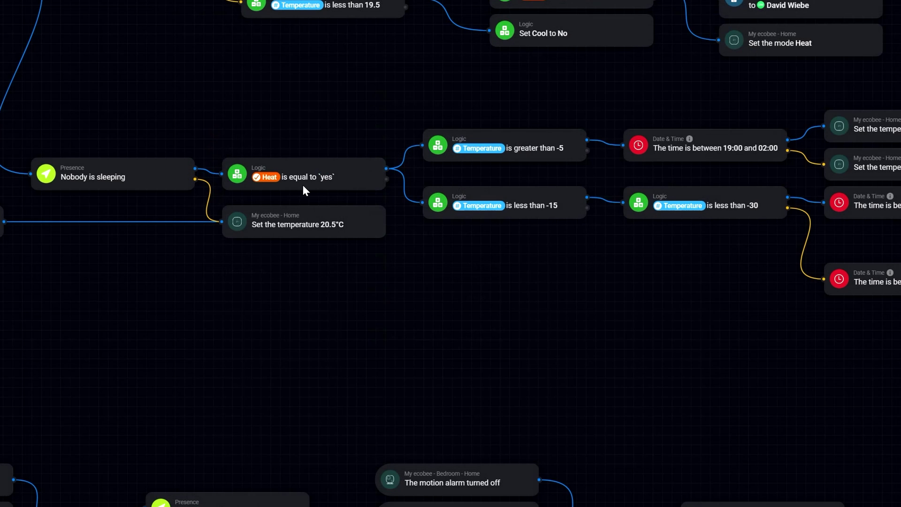
click(122, 11)
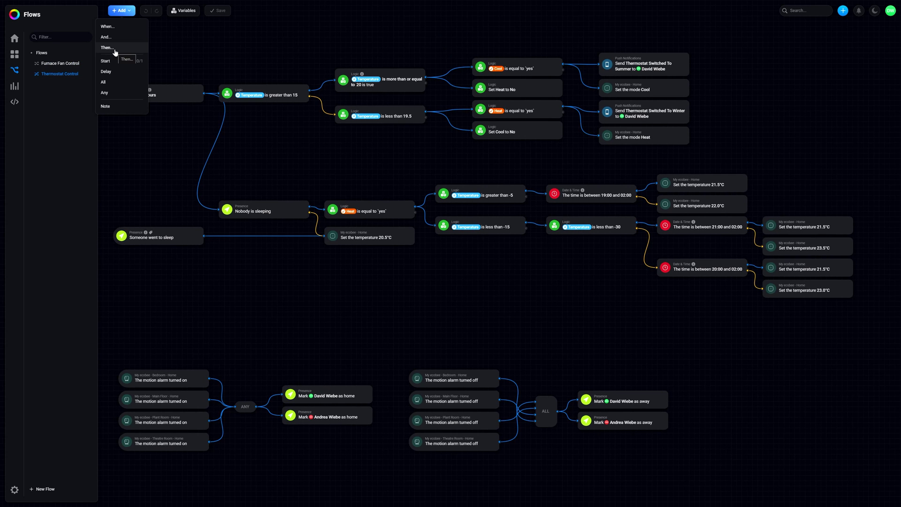
click(114, 49)
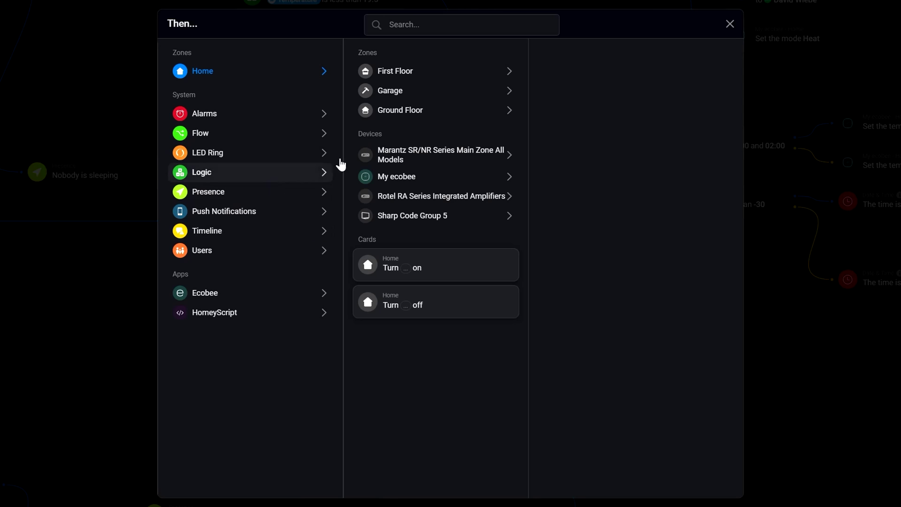
click(727, 30)
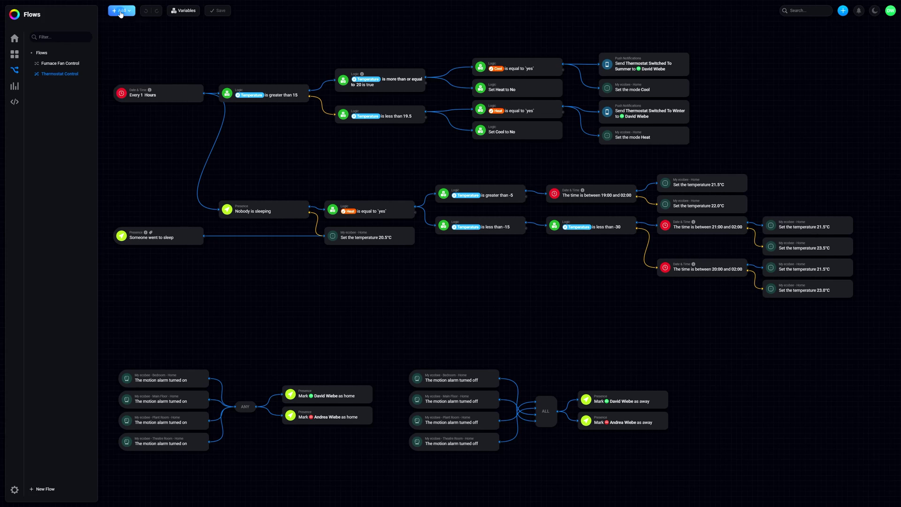
click(122, 10)
click(117, 51)
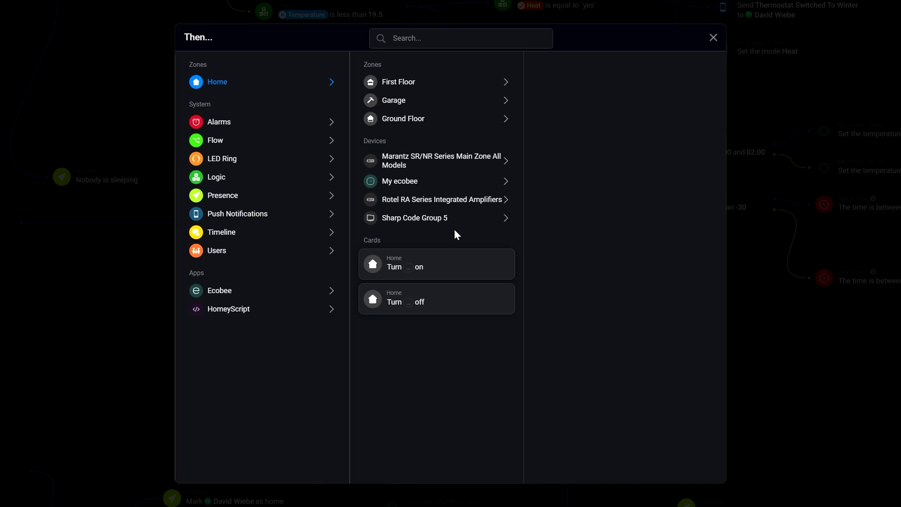
click(406, 186)
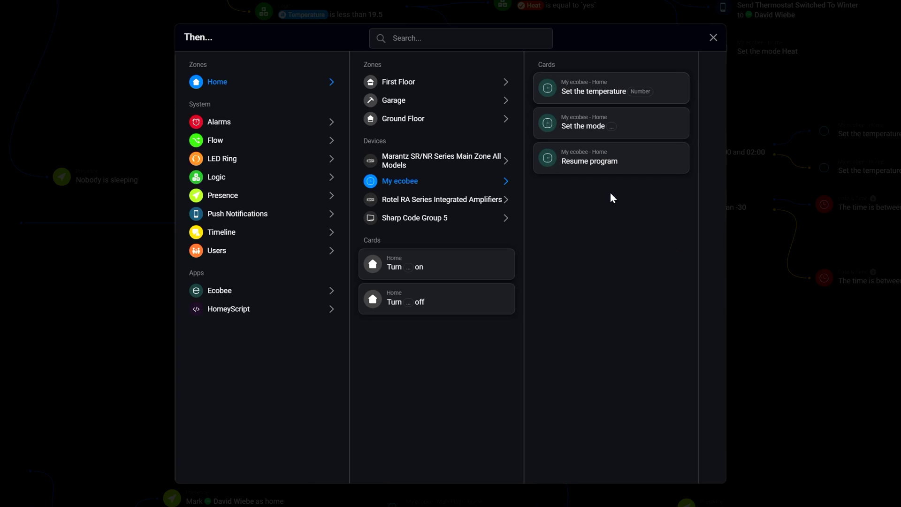
click(713, 38)
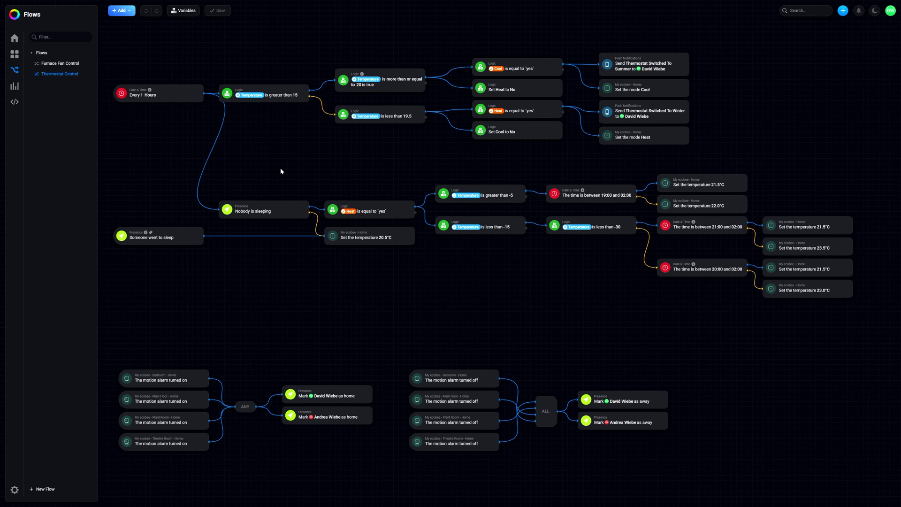
Visit the Home, Insights and Devices pages, then reopen the Thermostat Control flow
click(17, 56)
click(15, 38)
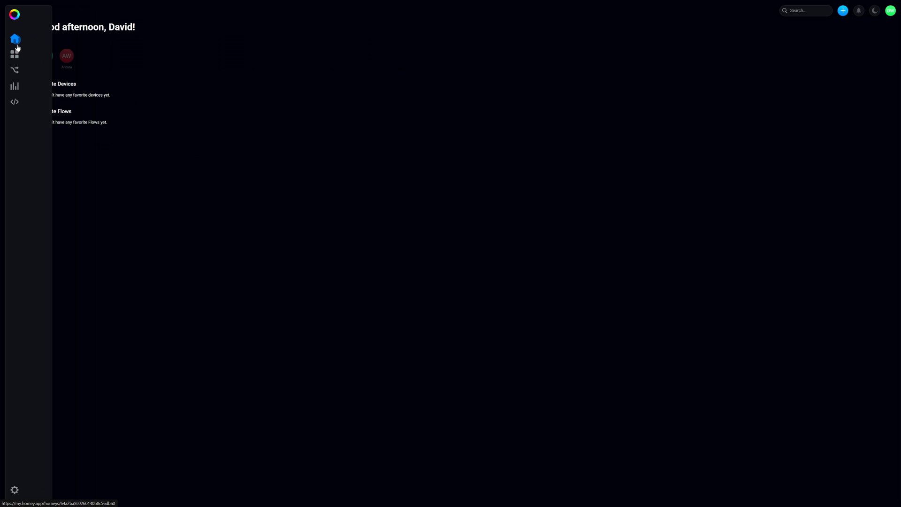
click(16, 86)
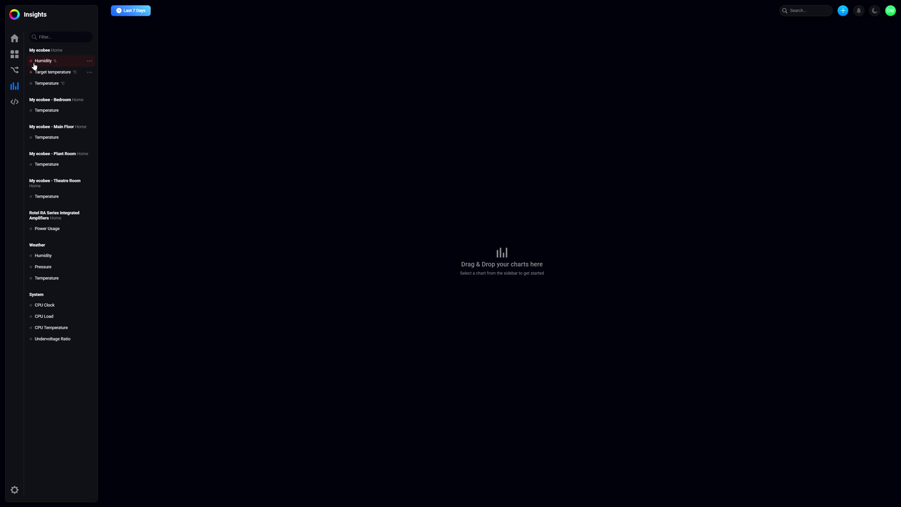
click(18, 60)
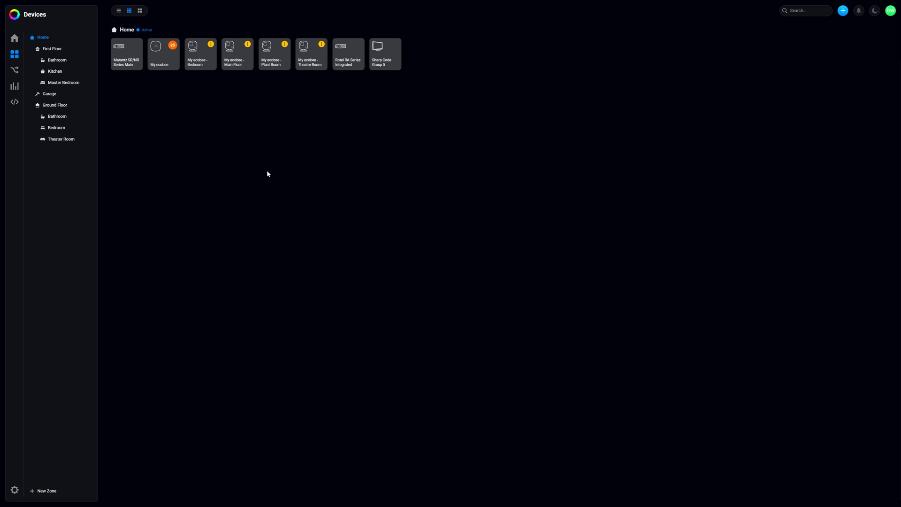
click(15, 71)
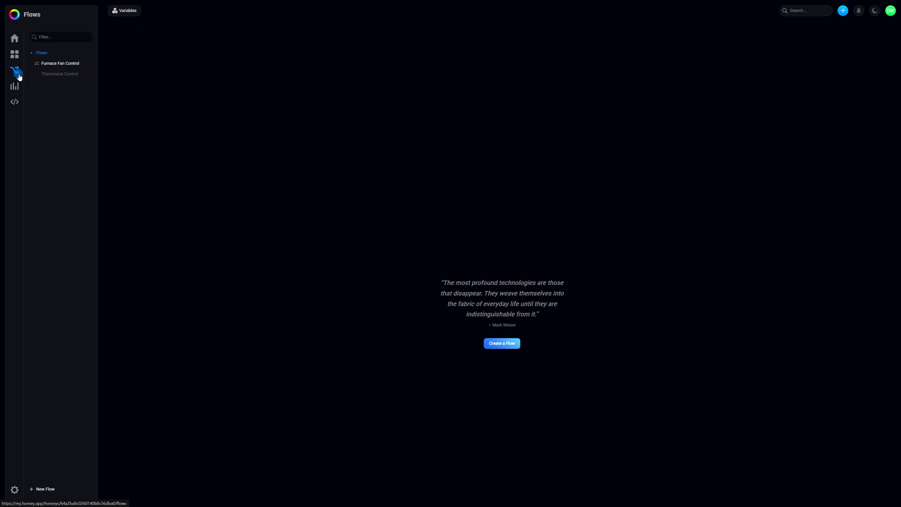
click(49, 74)
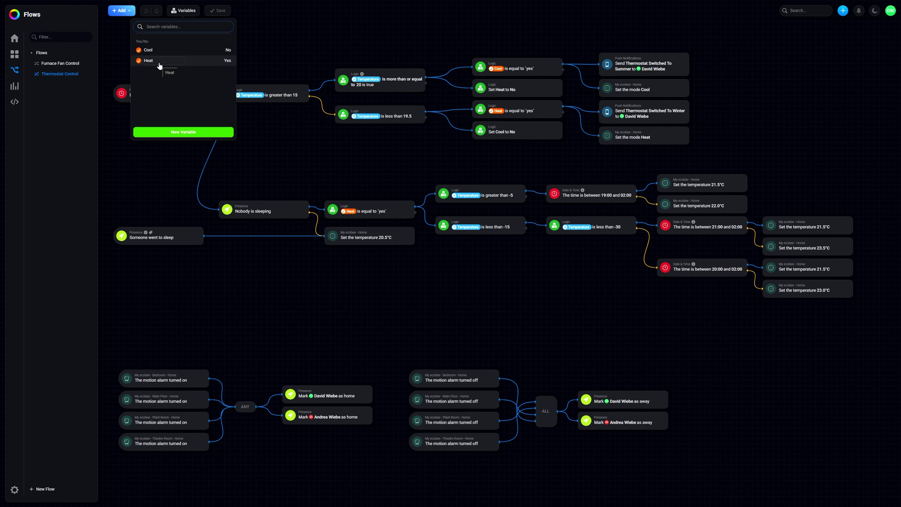
Close Variables, scroll the Temperature token's value list in 'is greater than 15', then return Home
click(743, 104)
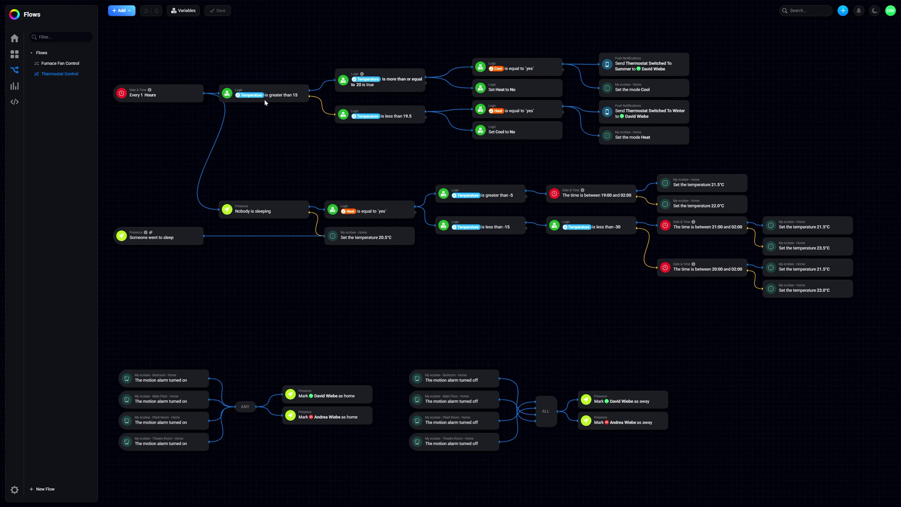
click(252, 95)
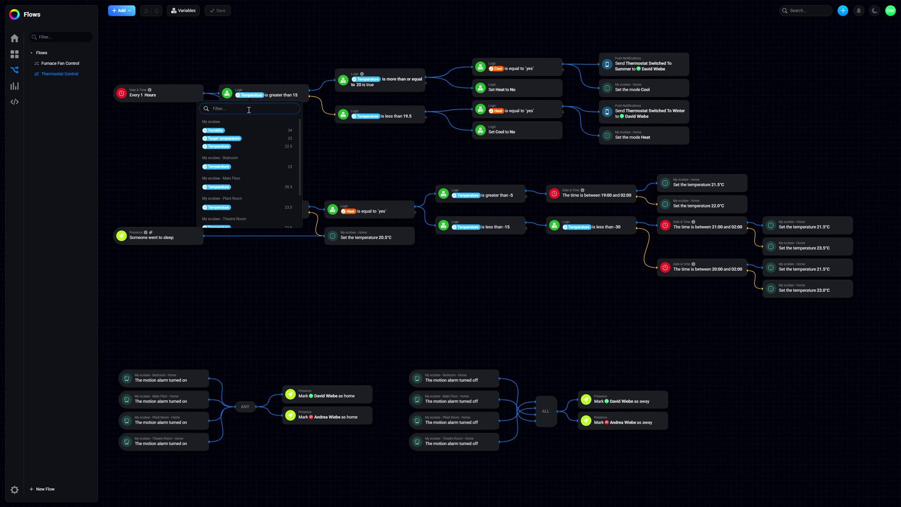
scroll(230, 178, down, 2)
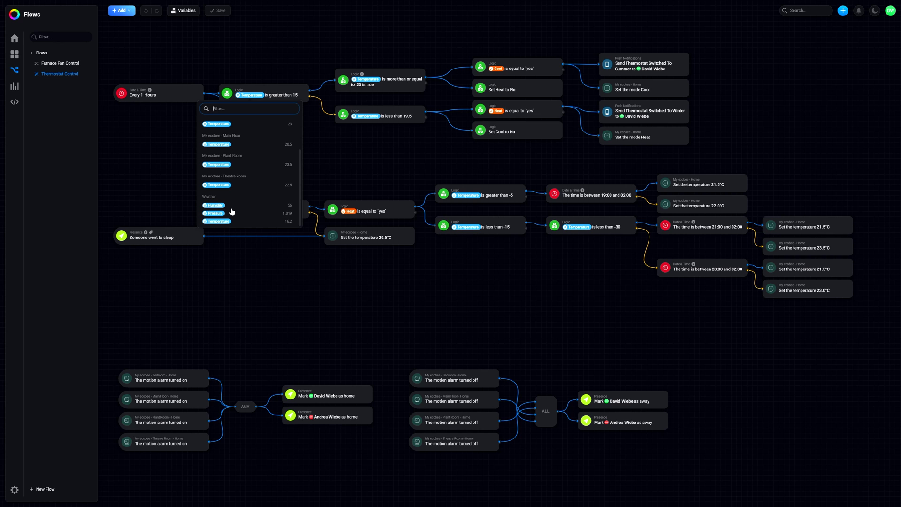
click(324, 175)
click(14, 38)
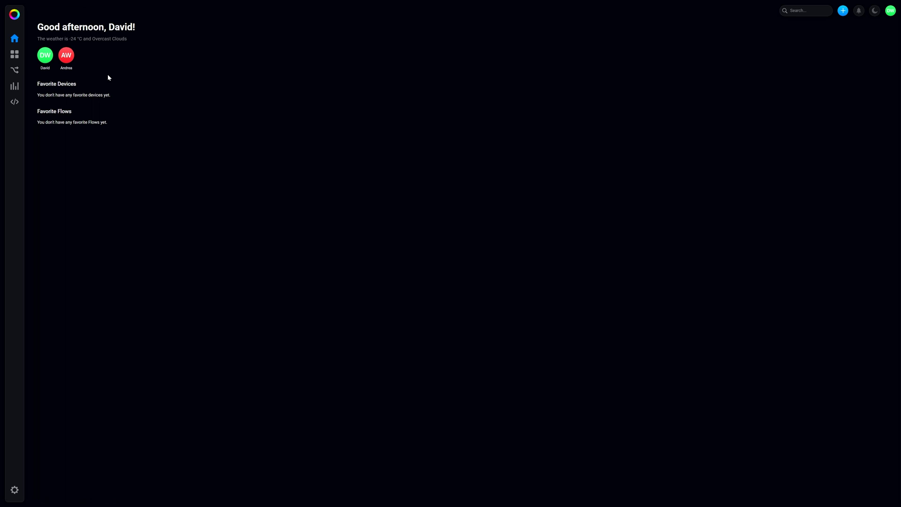
Leave the Home overview and reopen the Thermostat Control flow from the Flows list
drag(65, 37, 97, 39)
click(18, 87)
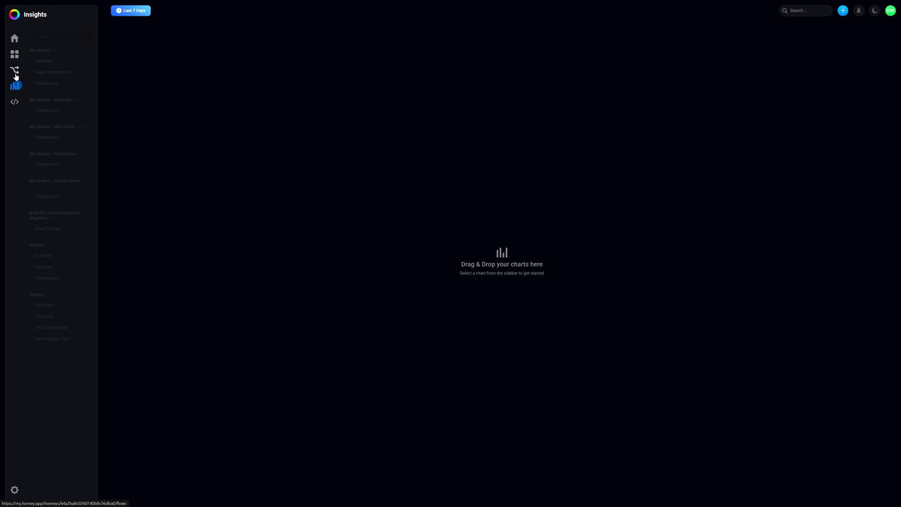
click(15, 71)
click(70, 74)
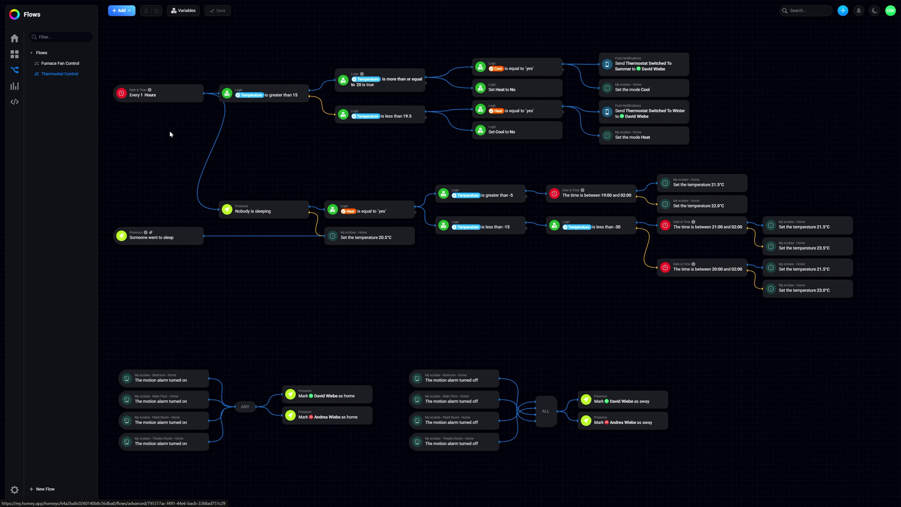
Open Furnace Fan Control and inspect the Temperature +1 comparison value and its available tokens
click(65, 64)
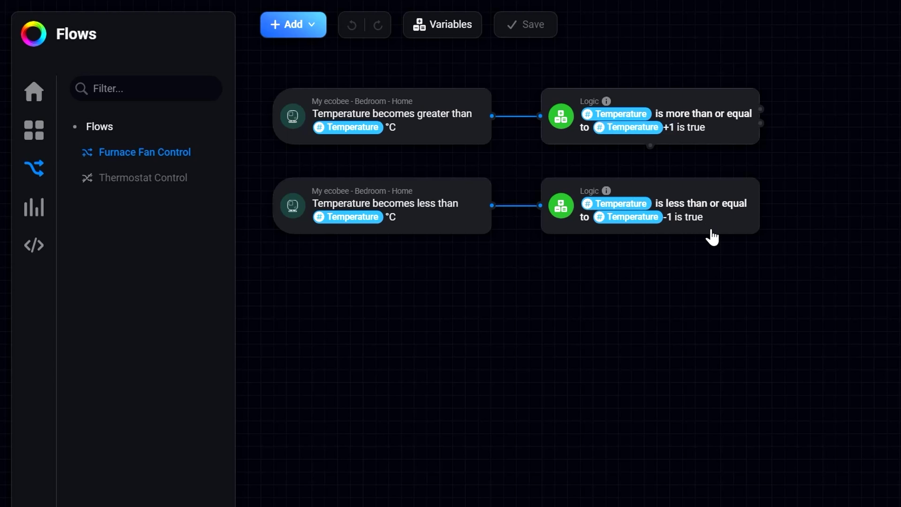
click(639, 136)
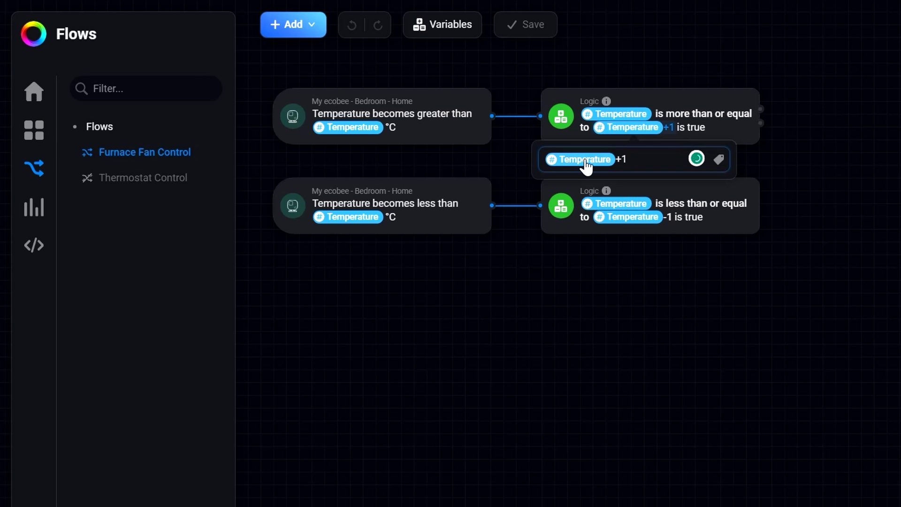
click(723, 162)
scroll(702, 398, down, 5)
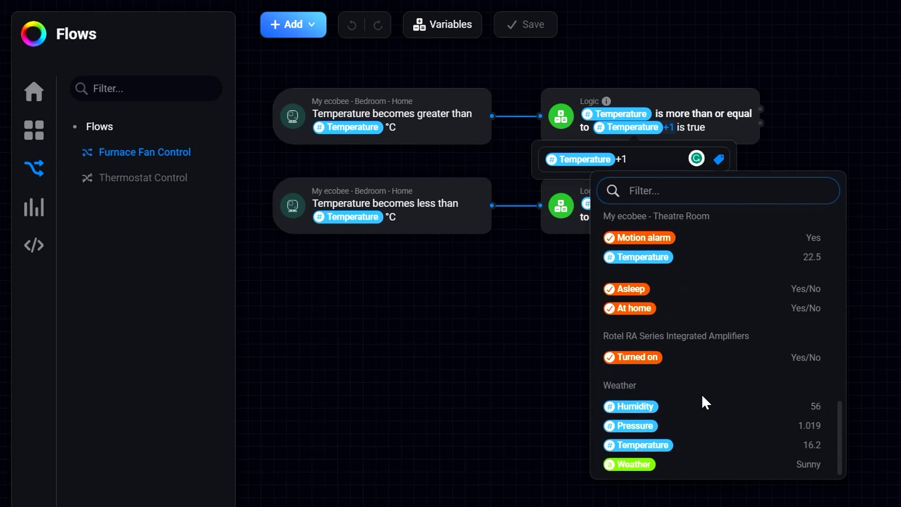
scroll(702, 394, up, 5)
click(870, 187)
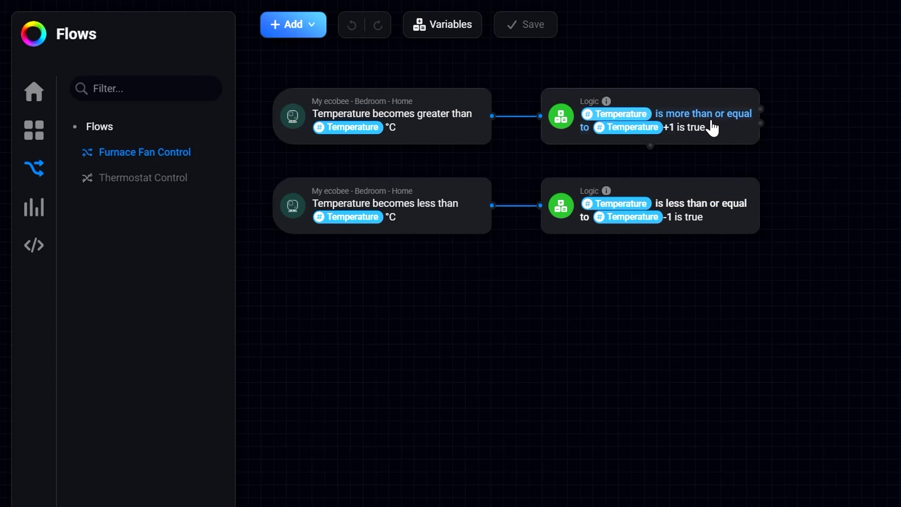
Test-run the greater-than and less-than temperature branches, then return to Thermostat Control
click(297, 118)
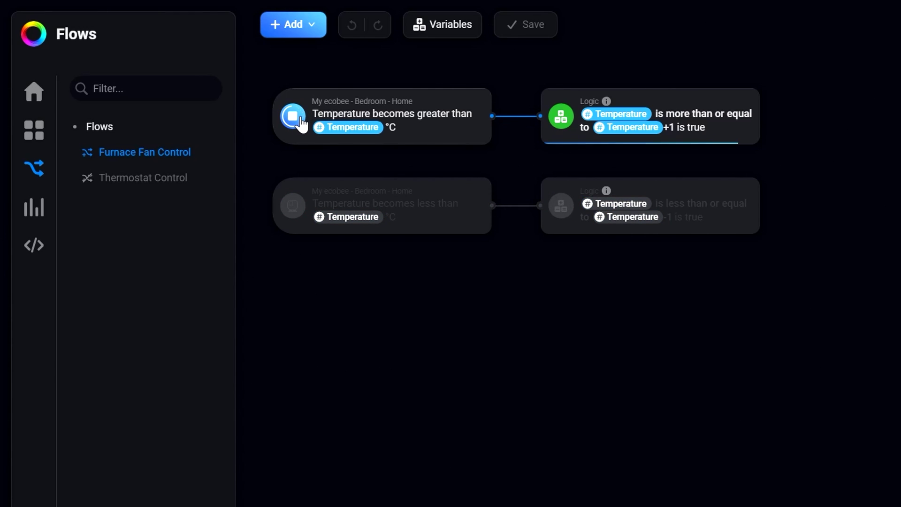
mouse_move(612, 160)
click(393, 185)
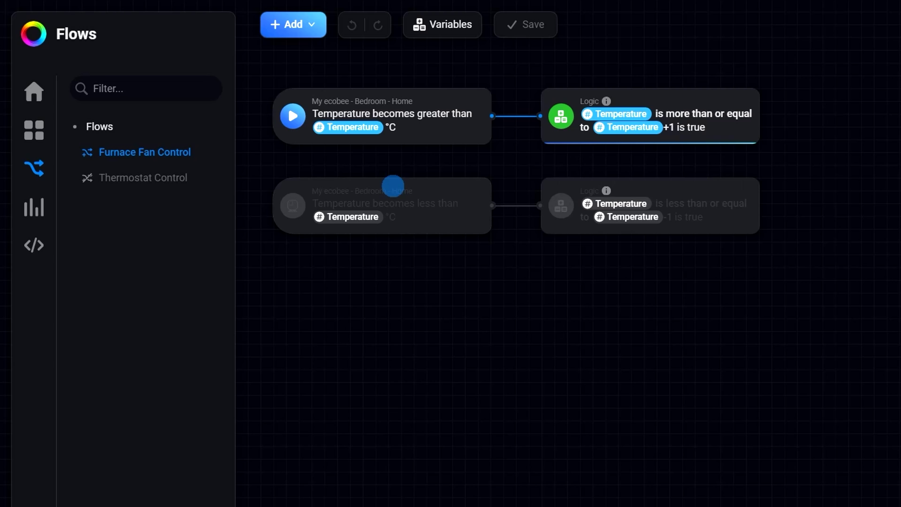
click(295, 206)
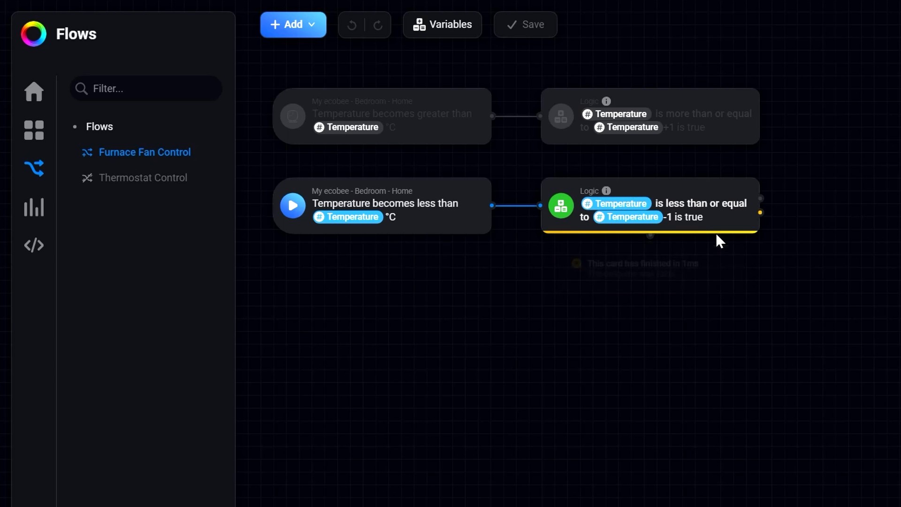
mouse_move(697, 221)
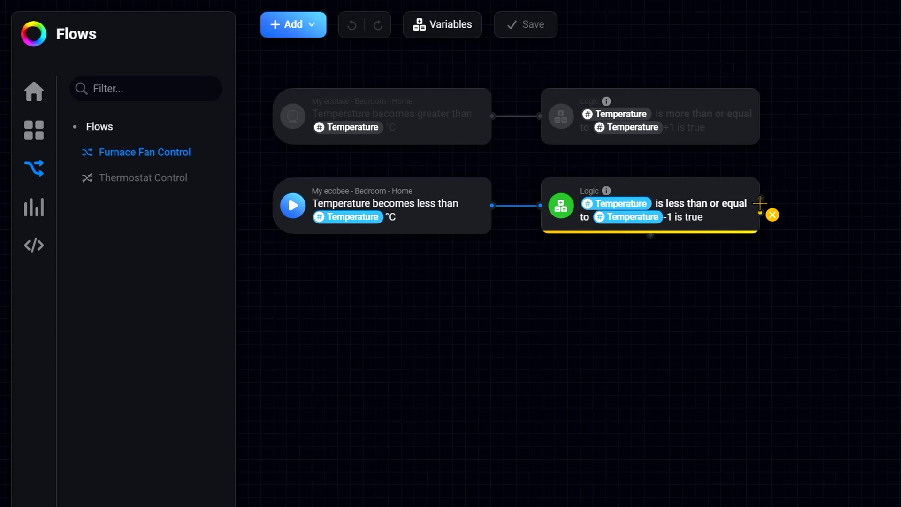
mouse_move(760, 203)
mouse_down()
mouse_move(900, 202)
mouse_move(753, 199)
mouse_up()
click(129, 177)
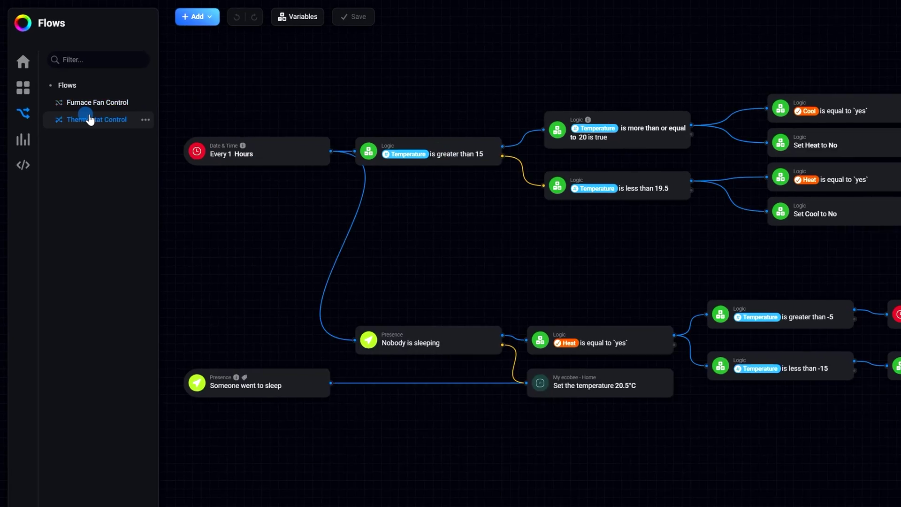